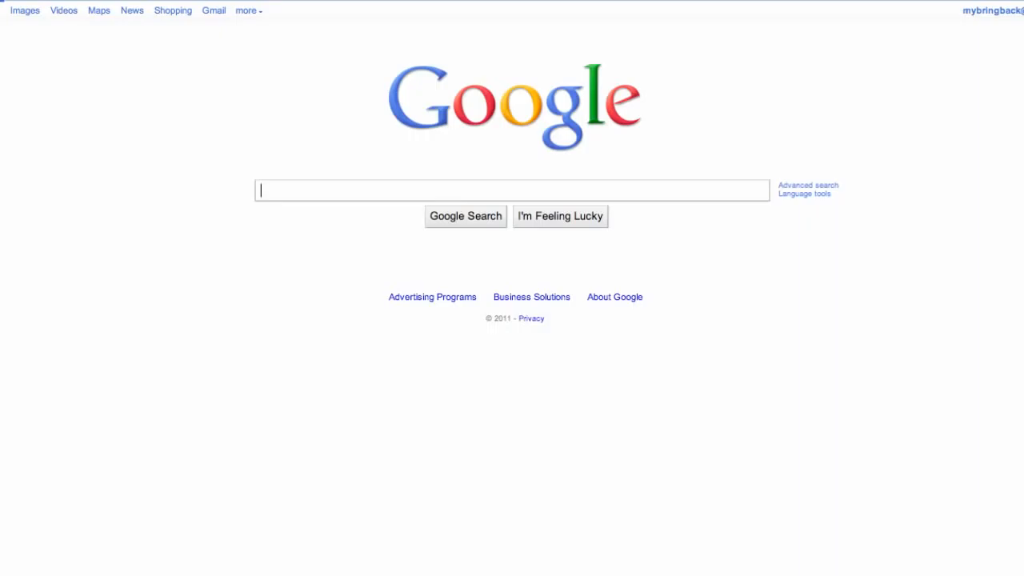
Search Google for "android sdk" and open the Android Developers page for downloading the SDK
{"action": "type", "text": "a"}
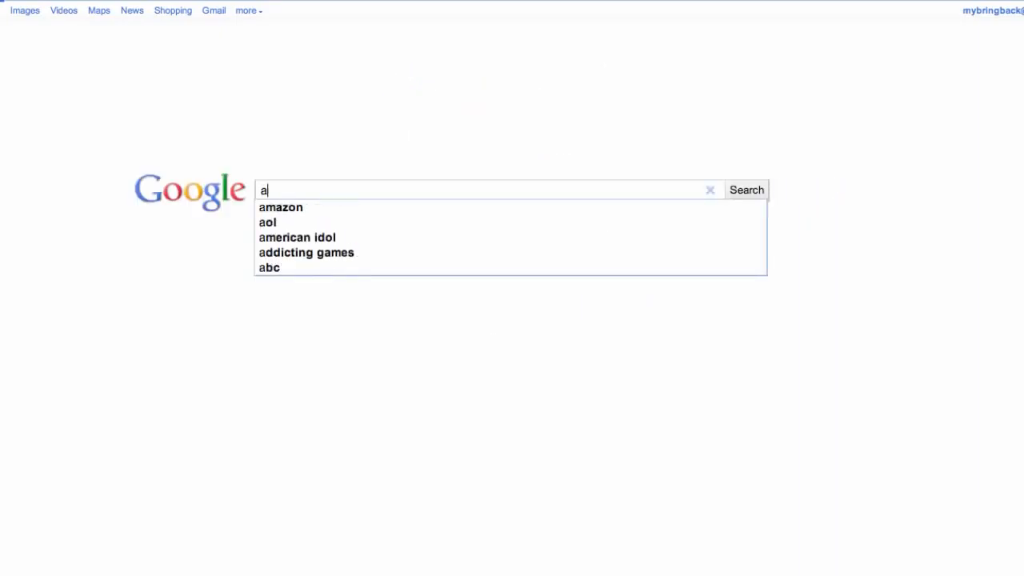
{"action": "type", "text": "ndro"}
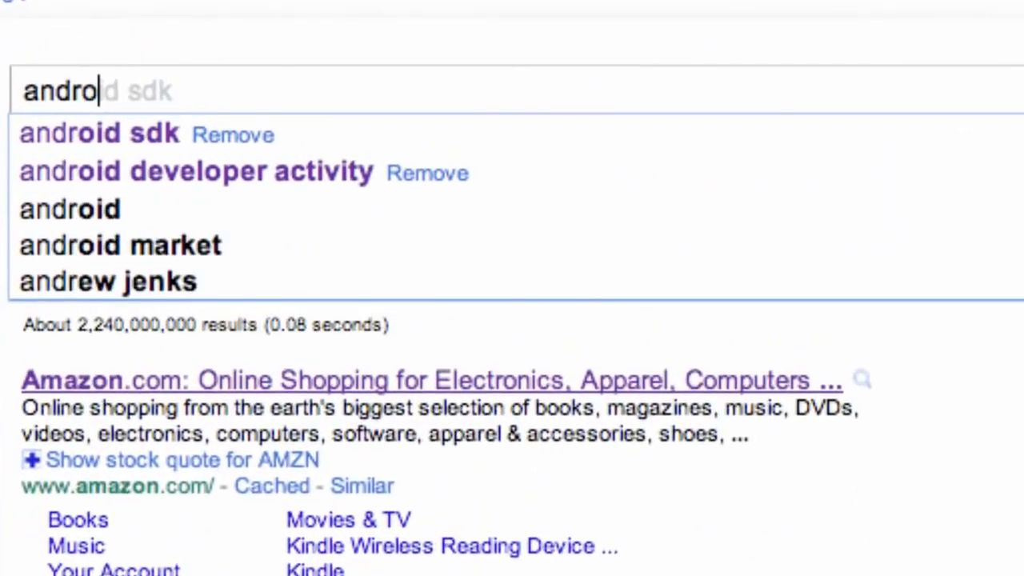
{"action": "type", "text": "id sdk"}
{"action": "key", "text": "Return"}
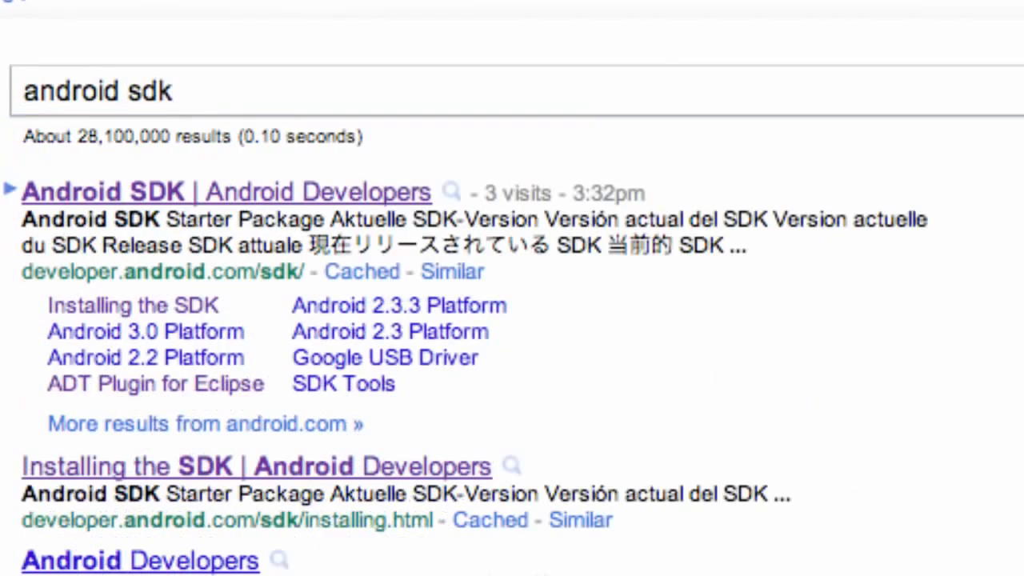
{"action": "left_click", "coordinate": [175, 196]}
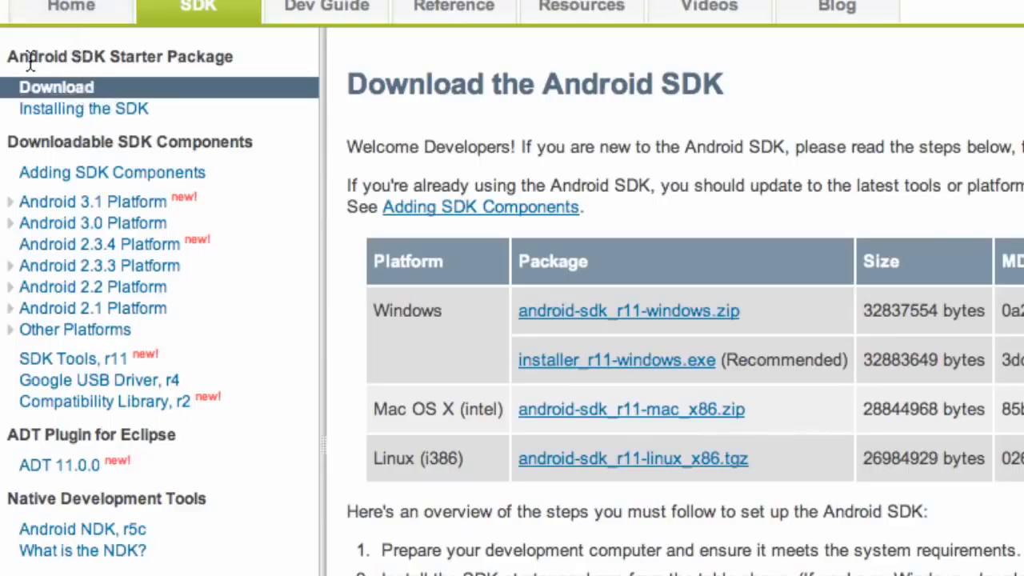
{"action": "left_click_drag", "start_coordinate": [30, 61], "coordinate": [105, 58]}
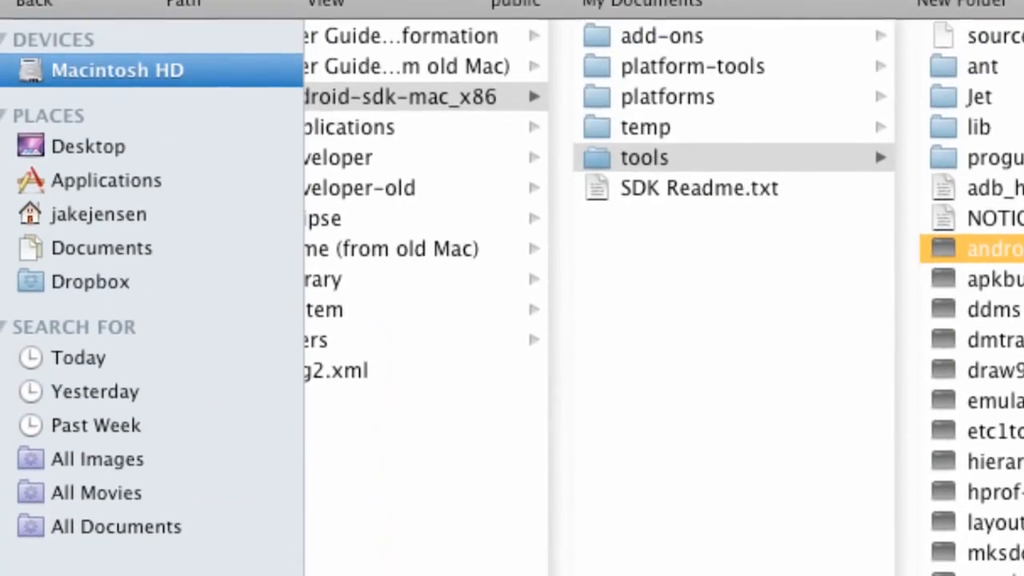
In Finder, extract the Android SDK zip archive inside the home folder's Downloads folder
{"action": "left_click", "coordinate": [117, 240]}
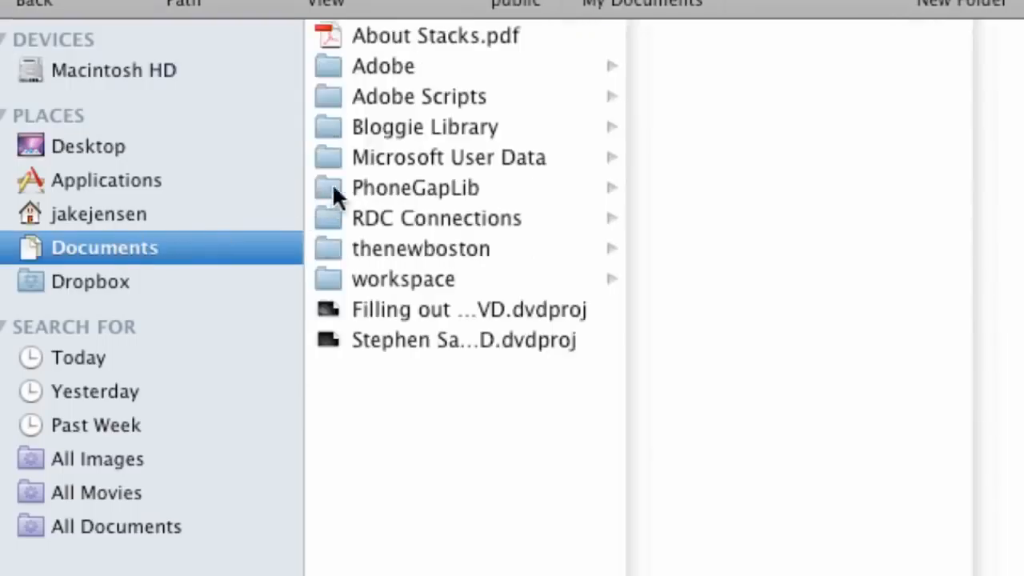
{"action": "left_click", "coordinate": [122, 69]}
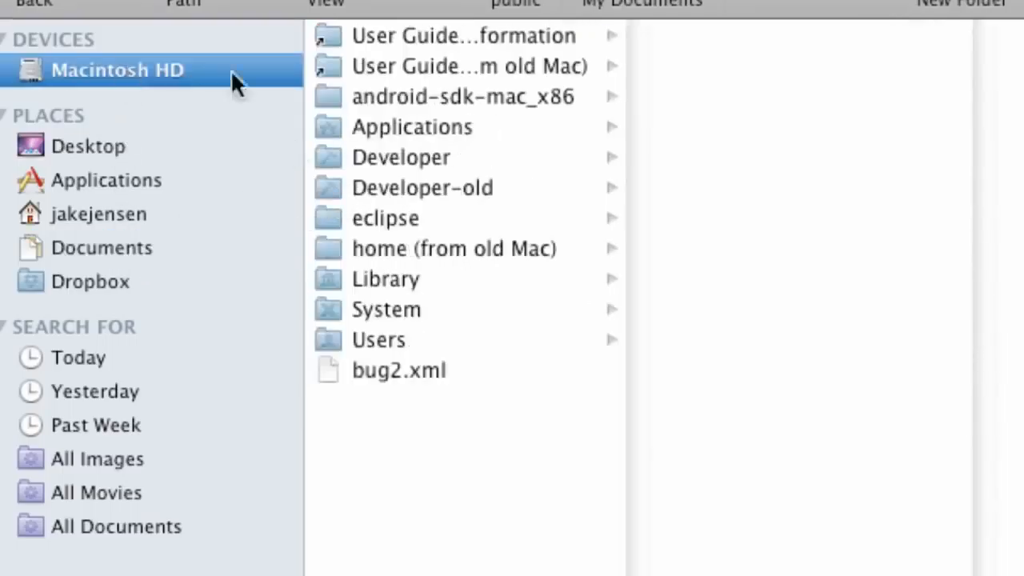
{"action": "left_click", "coordinate": [99, 224]}
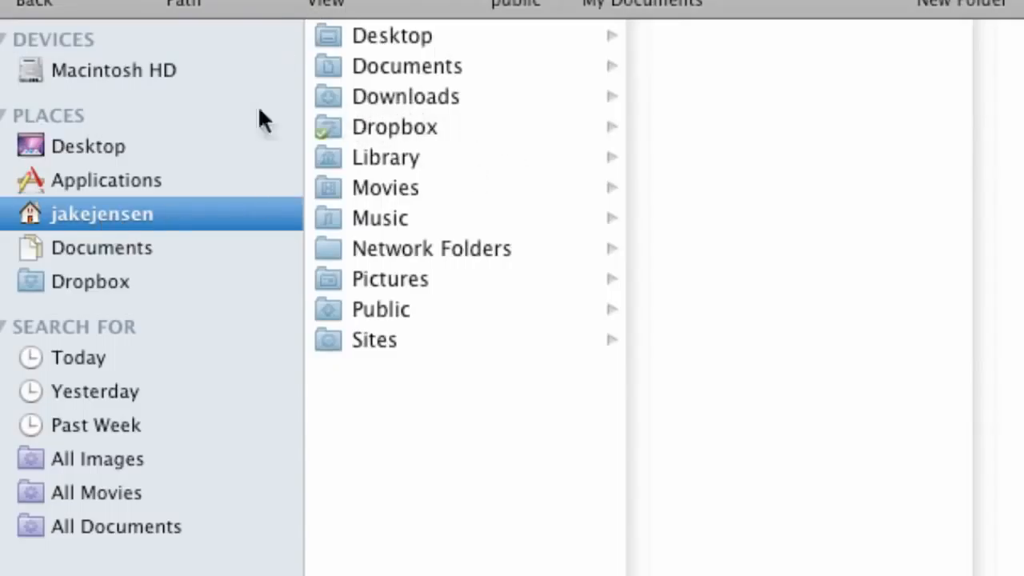
{"action": "left_click", "coordinate": [462, 95]}
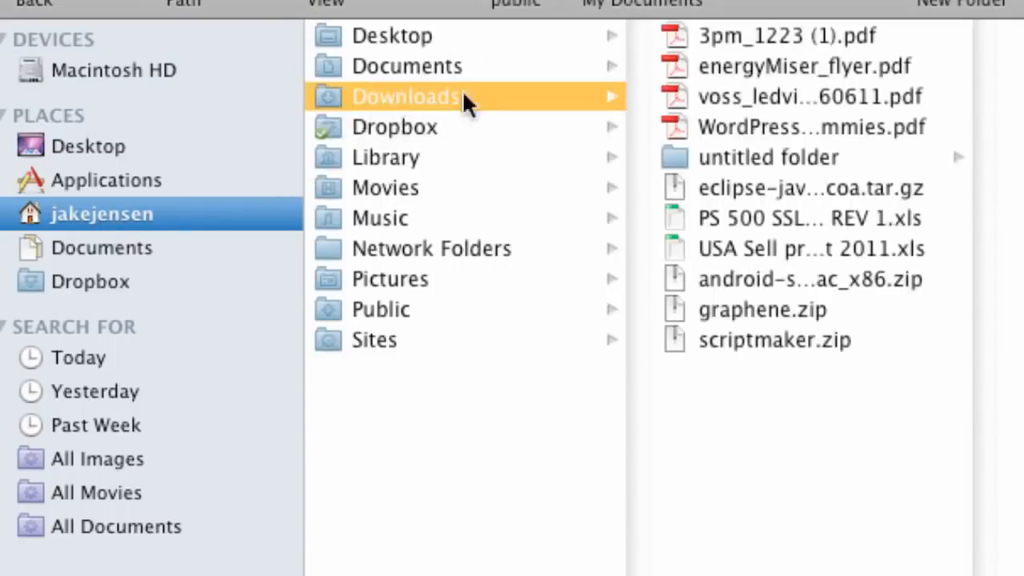
{"action": "left_click", "coordinate": [742, 278]}
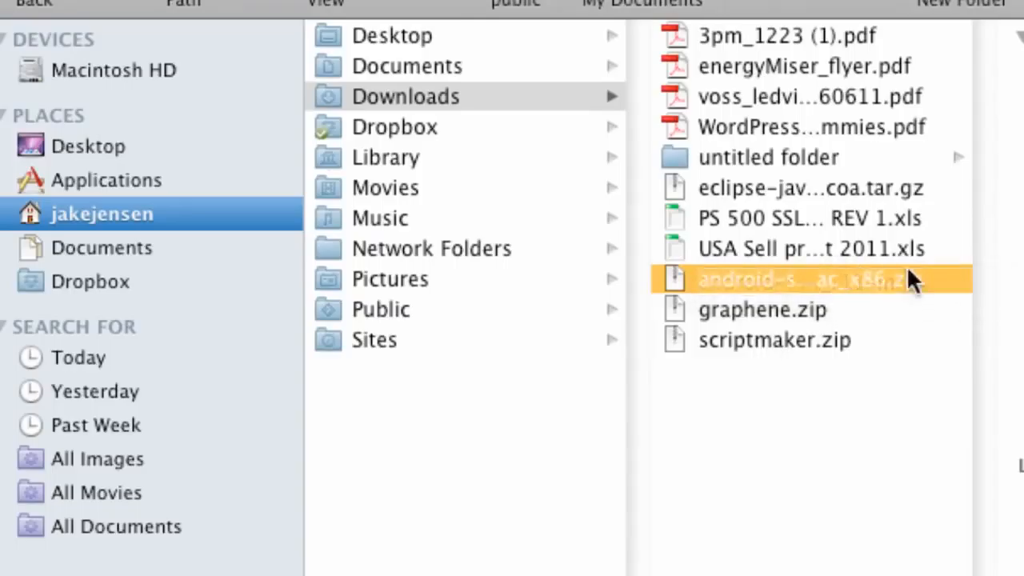
{"action": "double_click", "coordinate": [739, 273]}
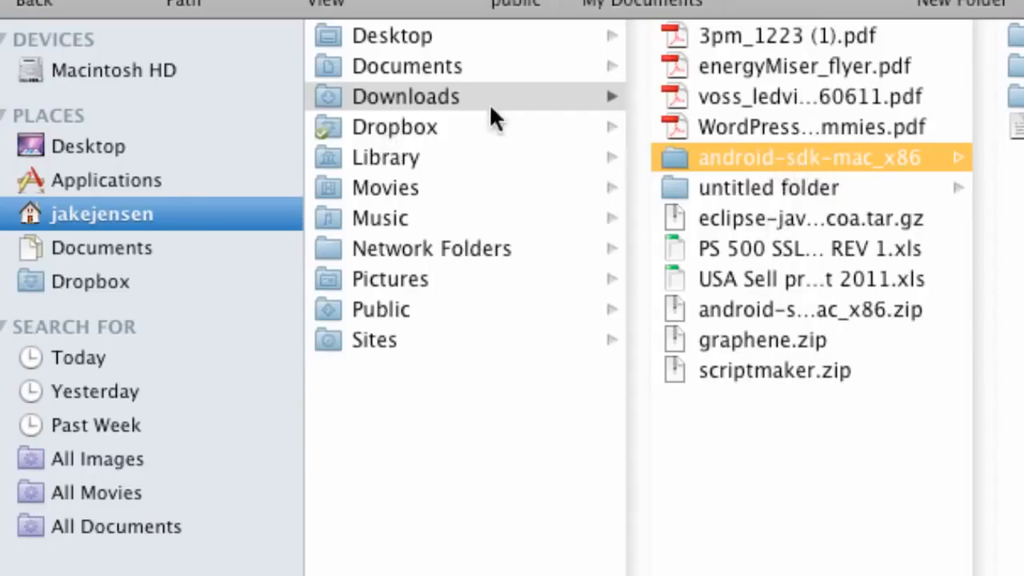
{"action": "left_click_drag", "start_coordinate": [725, 153], "coordinate": [416, 108]}
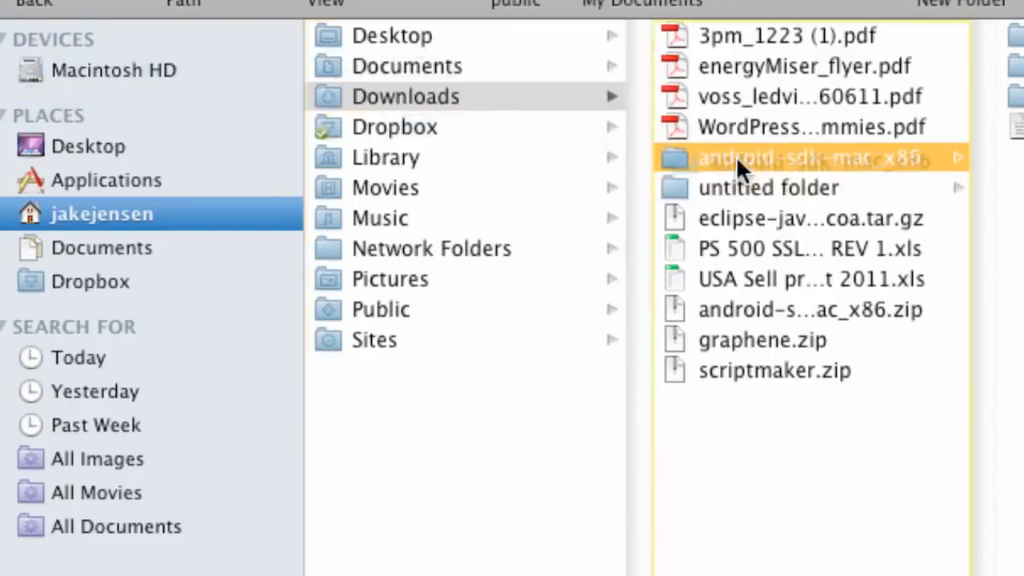
Run the android executable from the tools folder of android-sdk-mac_x86 on Macintosh HD
{"action": "left_click", "coordinate": [146, 73]}
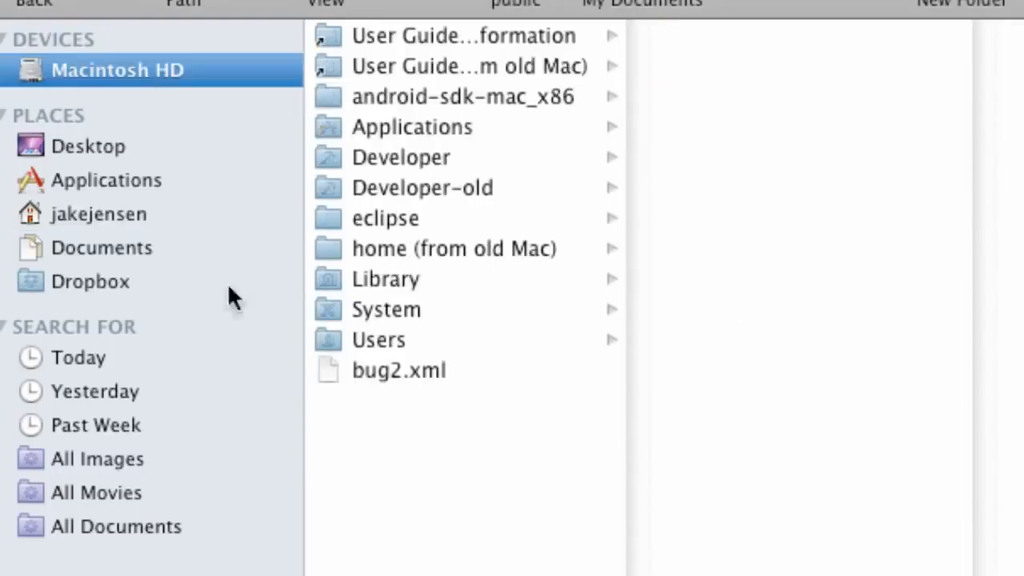
{"action": "left_click", "coordinate": [409, 96]}
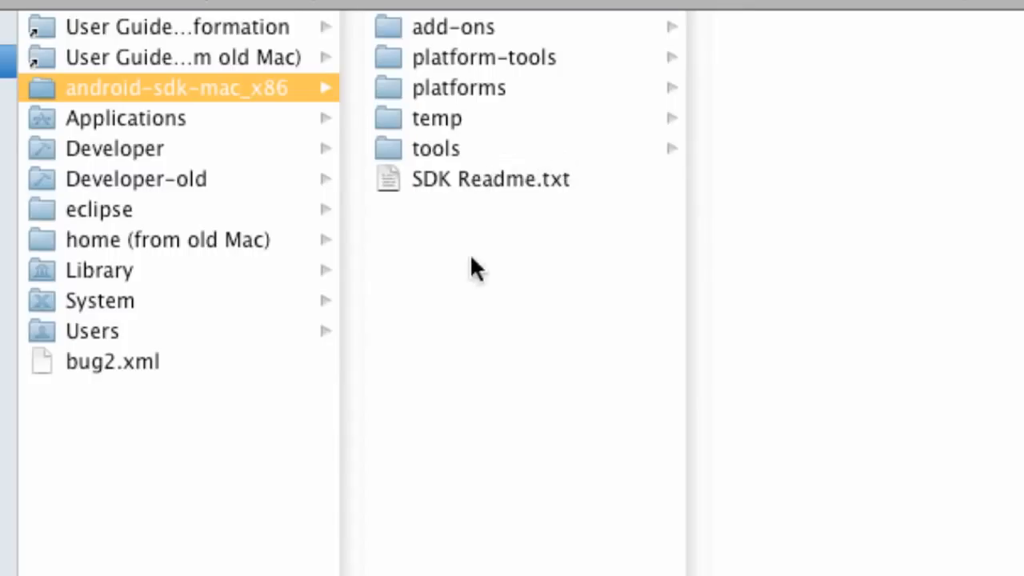
{"action": "left_click", "coordinate": [441, 150]}
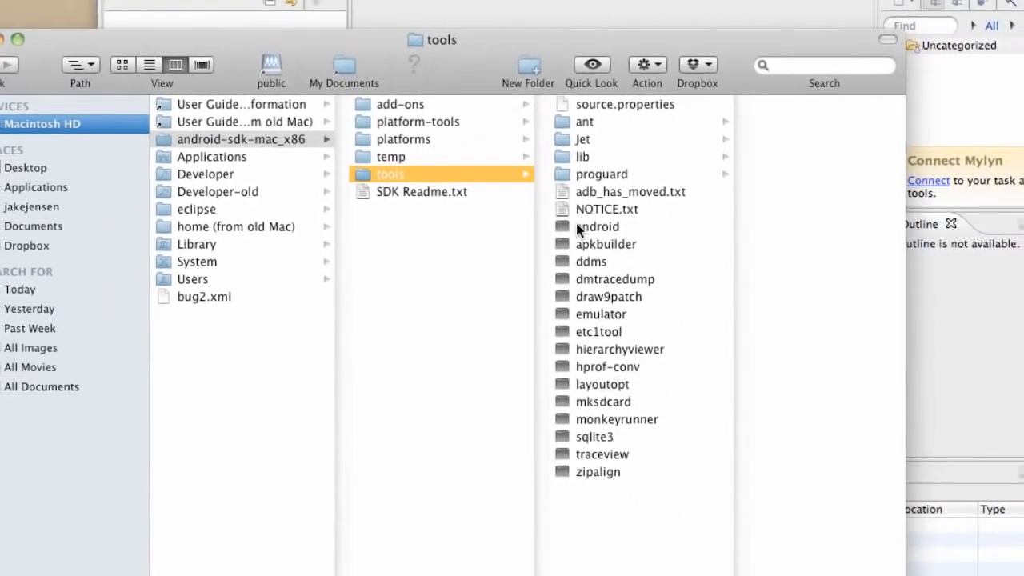
{"action": "left_click", "coordinate": [760, 240]}
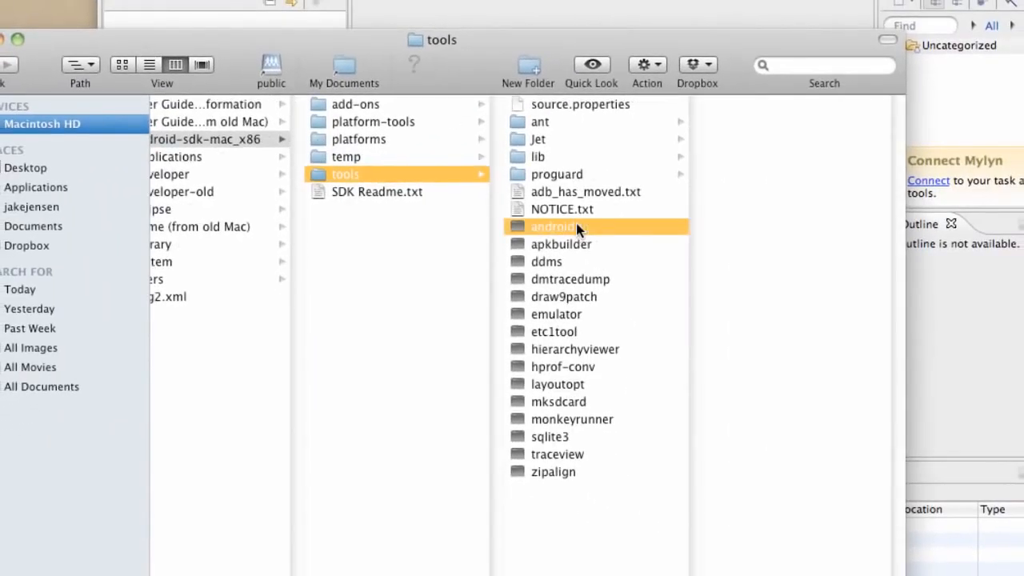
{"action": "double_click", "coordinate": [571, 226]}
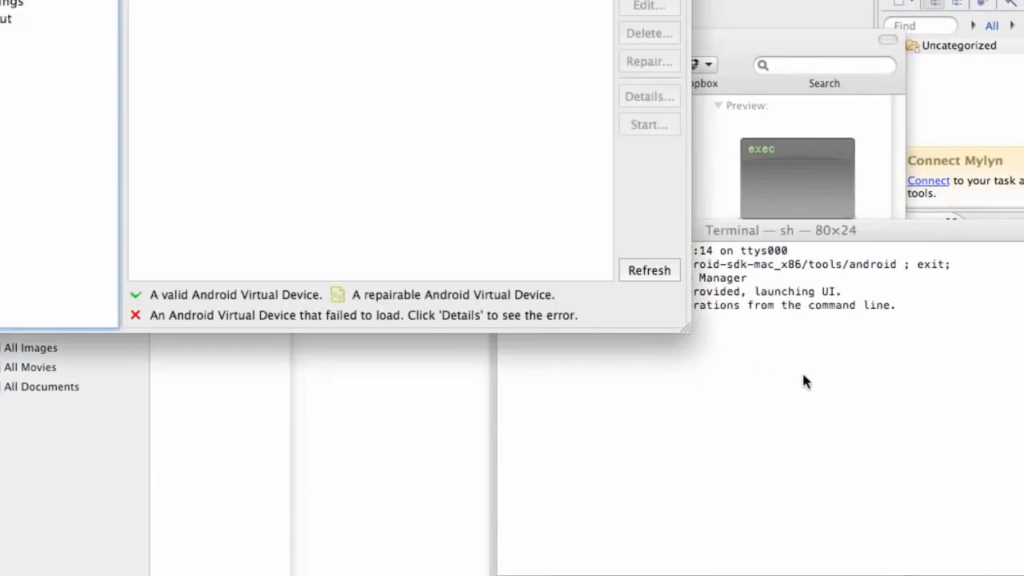
Close the Terminal window along with its running processes, and launch the android executable again
{"action": "left_click", "coordinate": [802, 372]}
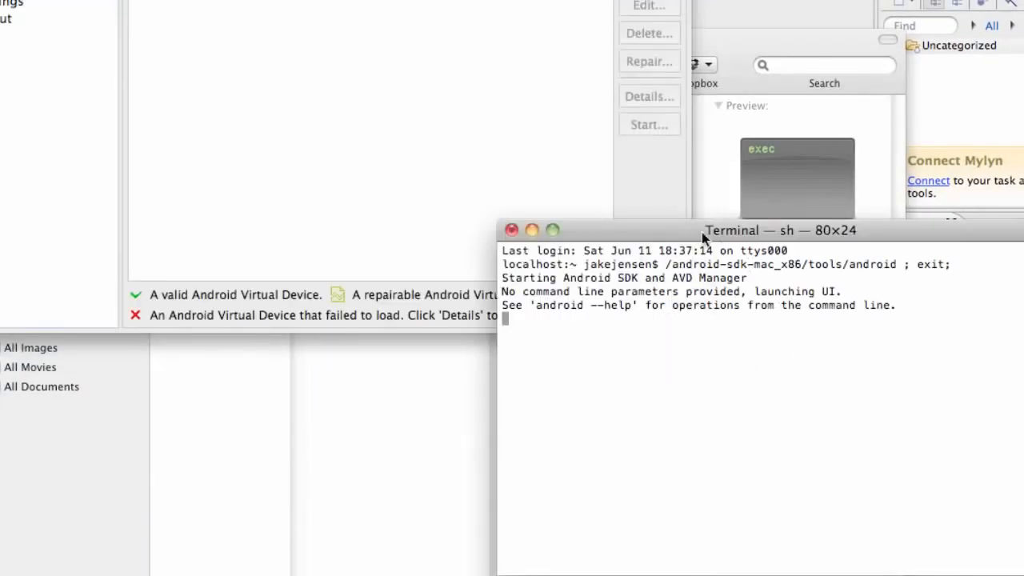
{"action": "left_click", "coordinate": [513, 230]}
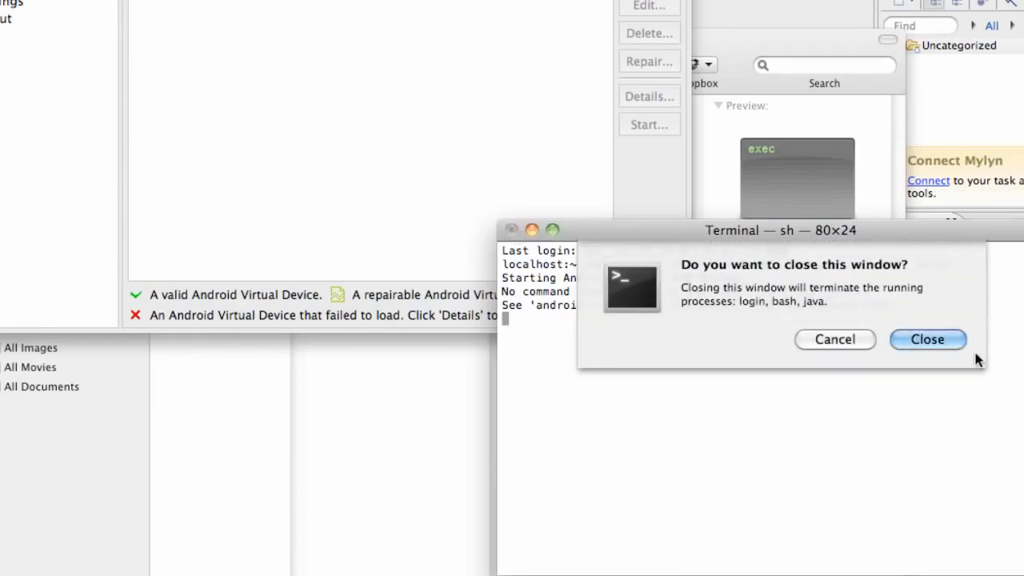
{"action": "left_click", "coordinate": [934, 340]}
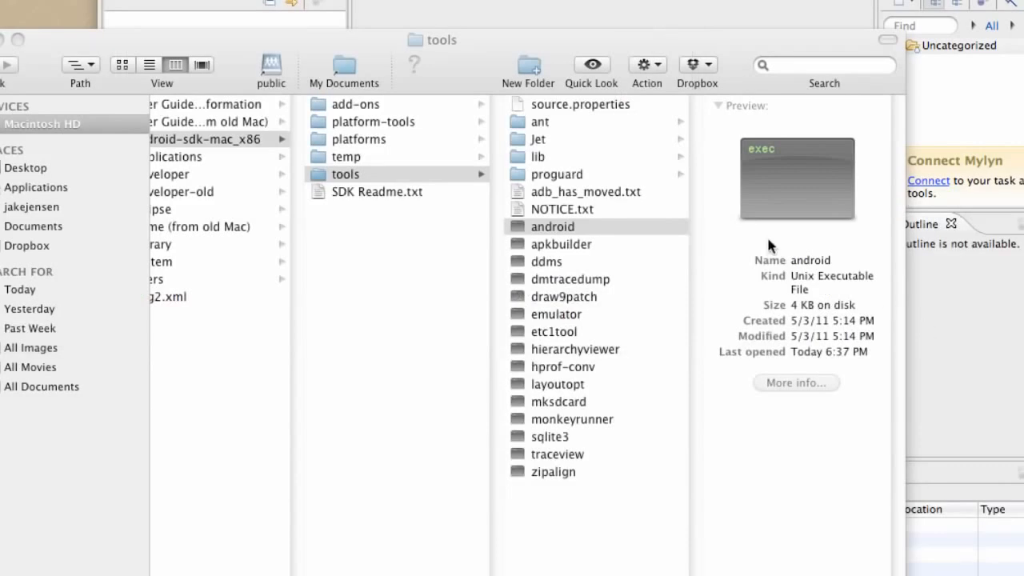
{"action": "double_click", "coordinate": [531, 225]}
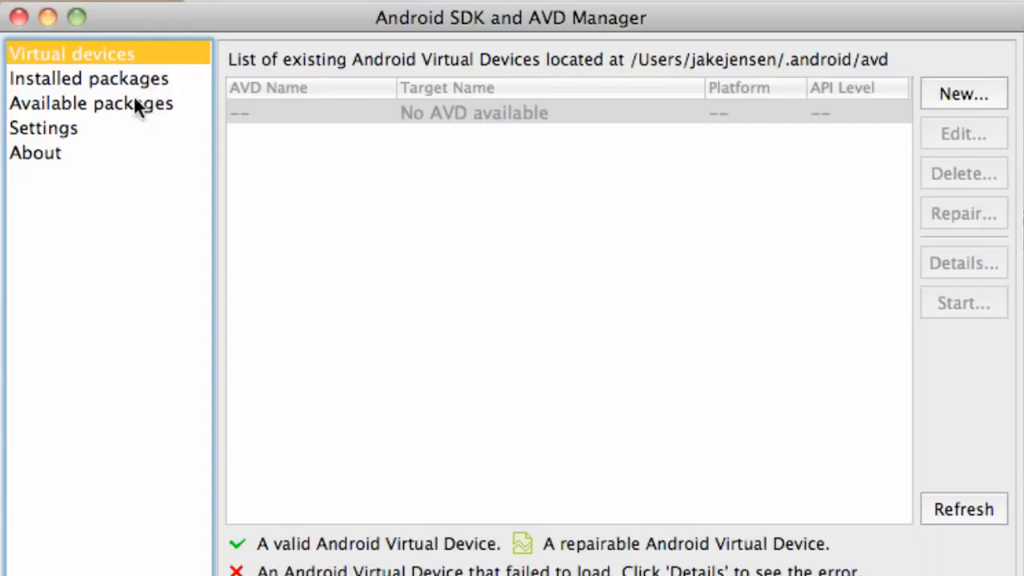
Mark SDK Platform Android 2.2, API 8, revision 2 for download from the Android Repository's available packages
{"action": "left_click", "coordinate": [76, 104]}
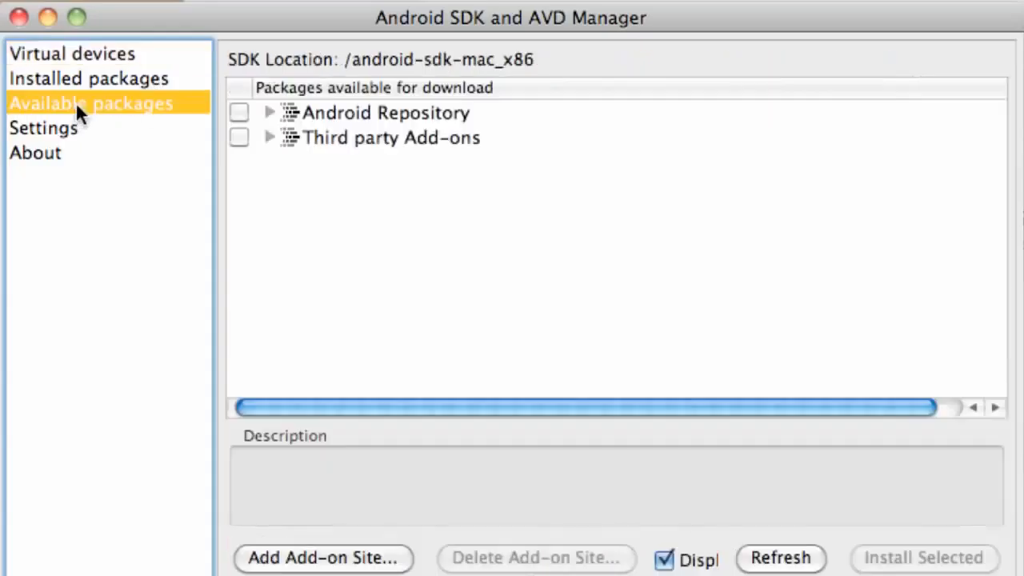
{"action": "left_click", "coordinate": [268, 112]}
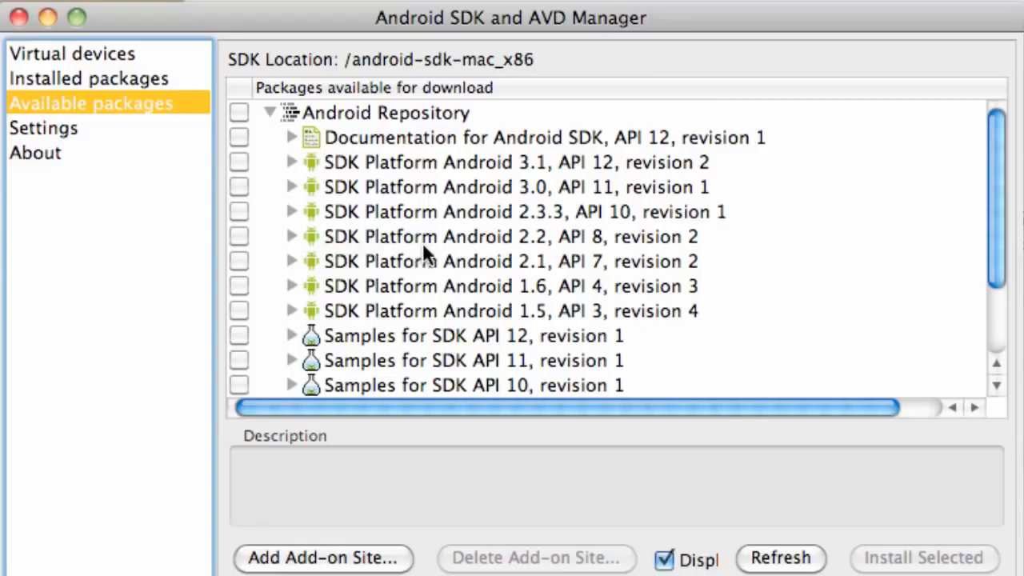
{"action": "left_click", "coordinate": [238, 236]}
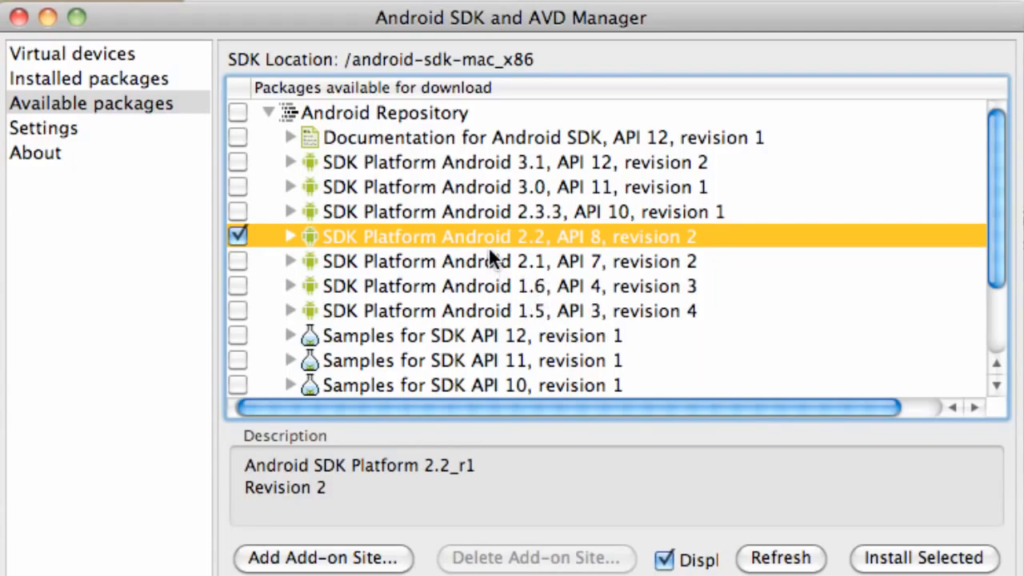
Mark Google APIs by Google Inc., Android API 8, revision 2 for download from the Third party Add-ons
{"action": "scroll", "coordinate": [456, 285], "scroll_direction": "down", "scroll_amount": 4}
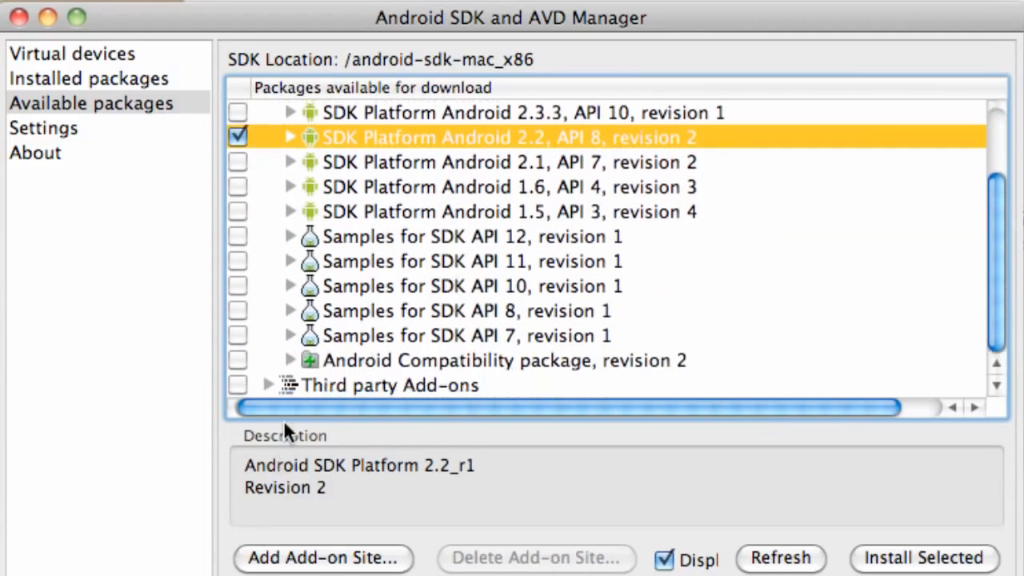
{"action": "left_click", "coordinate": [267, 386]}
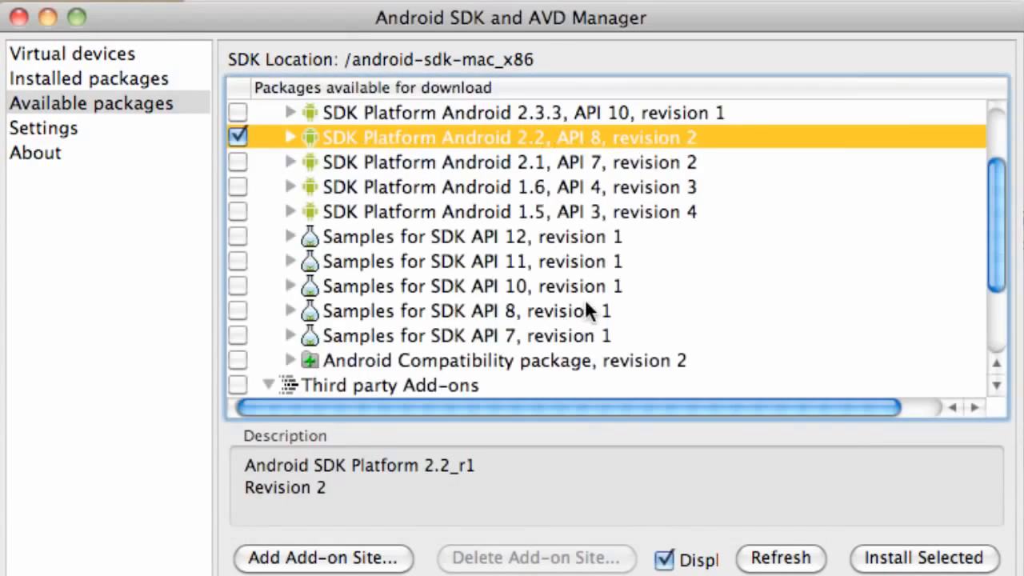
{"action": "scroll", "coordinate": [585, 303], "scroll_direction": "down", "scroll_amount": 5}
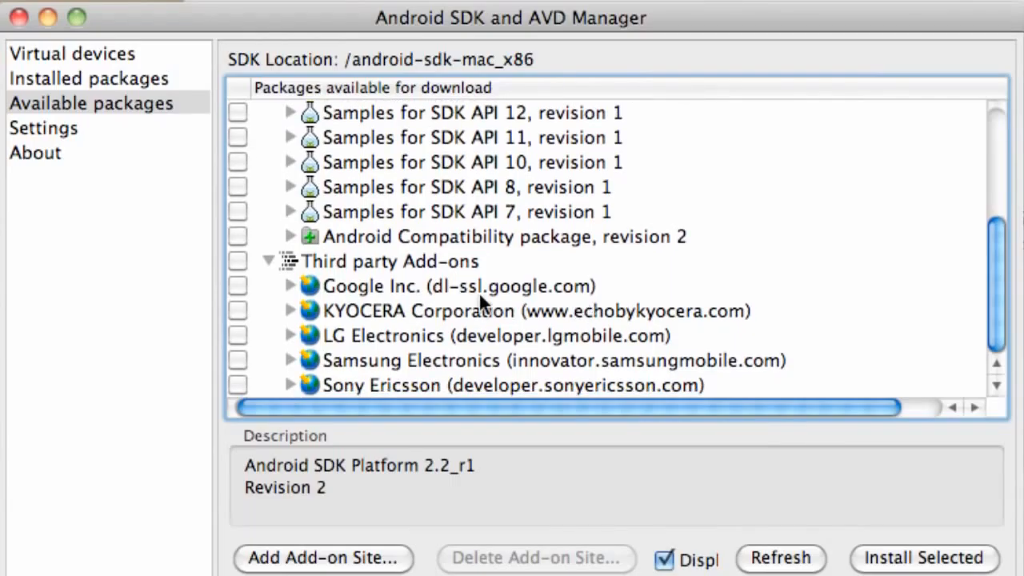
{"action": "left_click", "coordinate": [284, 285]}
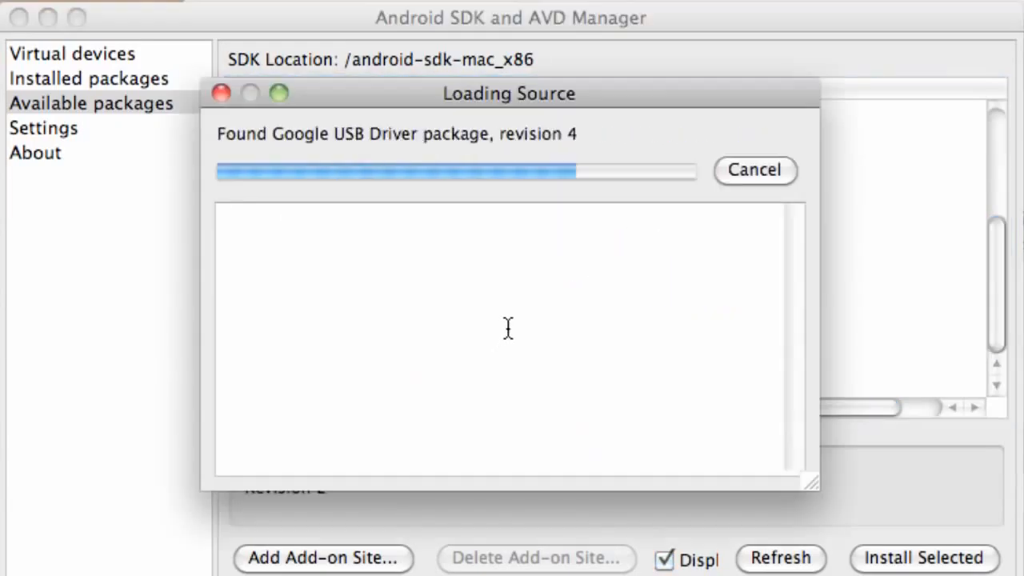
{"action": "scroll", "coordinate": [506, 321], "scroll_direction": "down", "scroll_amount": 4}
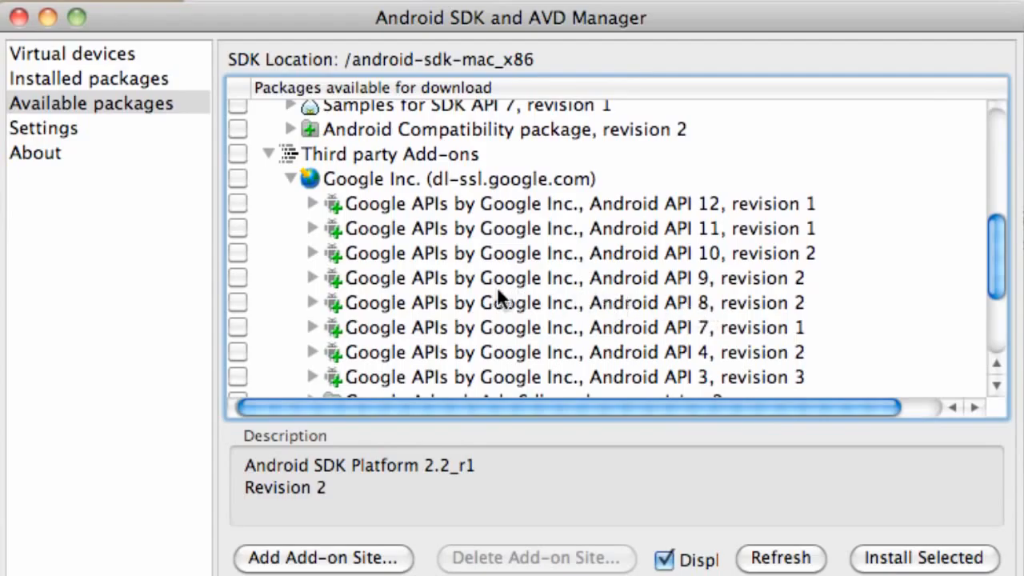
{"action": "left_click", "coordinate": [238, 301]}
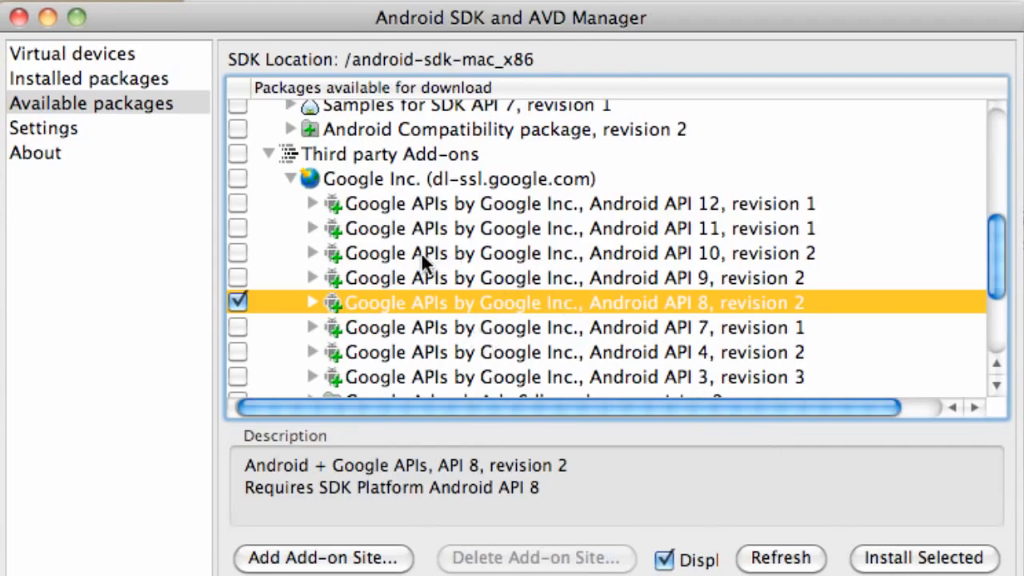
Install the marked packages with all licenses accepted and ADB restarted, and show the list of installed packages
{"action": "left_click", "coordinate": [928, 562]}
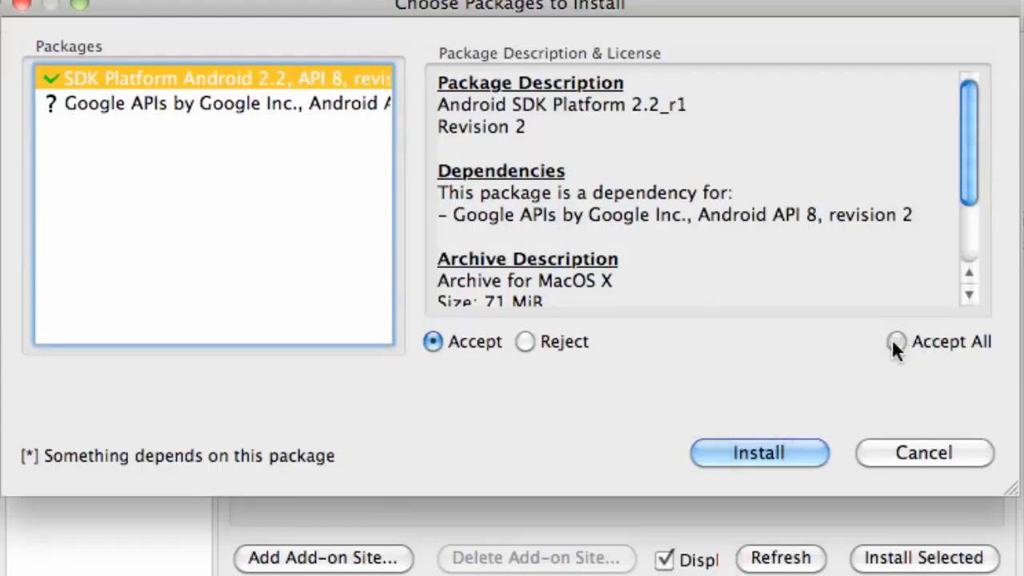
{"action": "left_click", "coordinate": [893, 341]}
{"action": "left_click", "coordinate": [764, 452]}
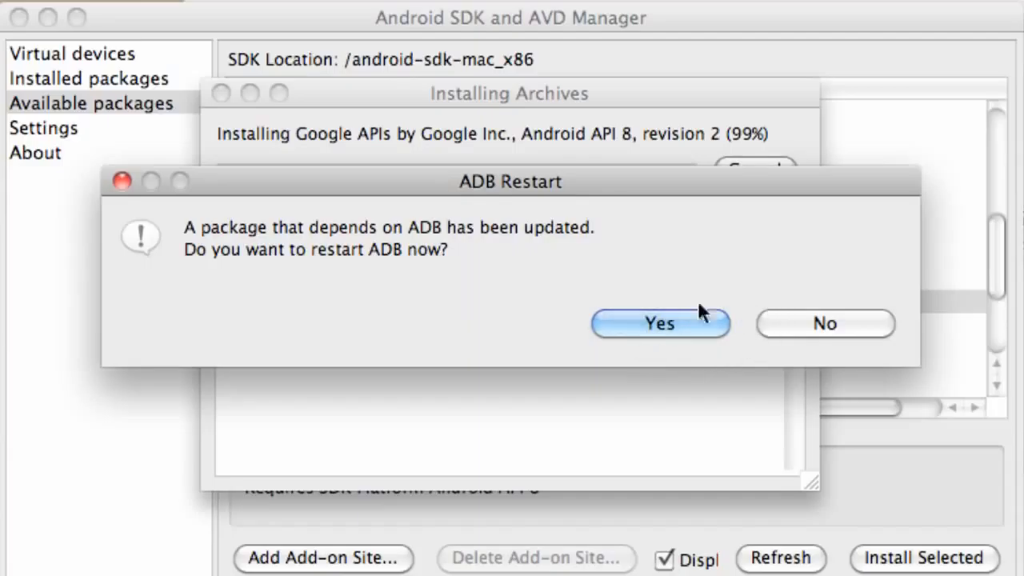
{"action": "left_click", "coordinate": [619, 331]}
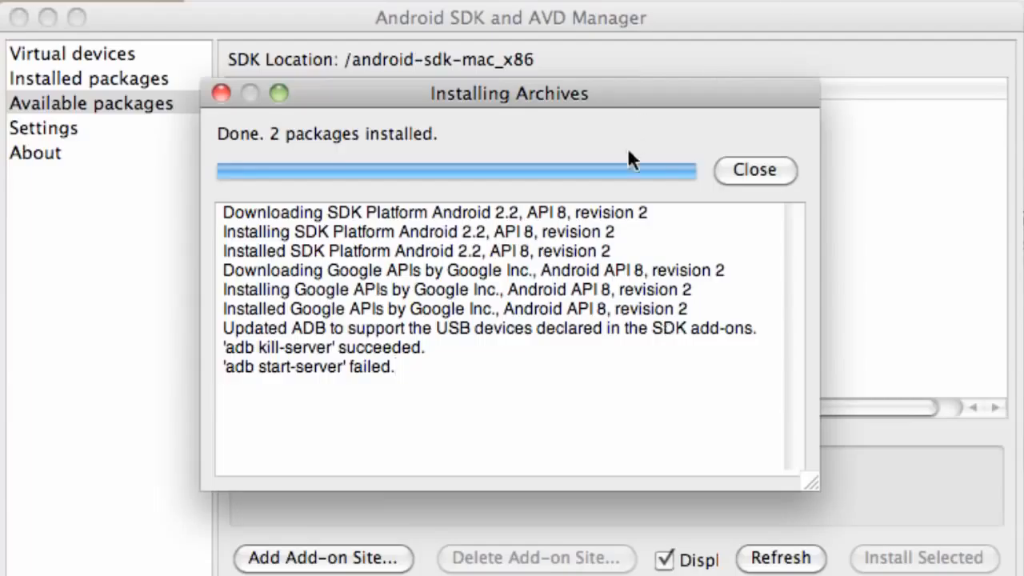
{"action": "left_click", "coordinate": [756, 172]}
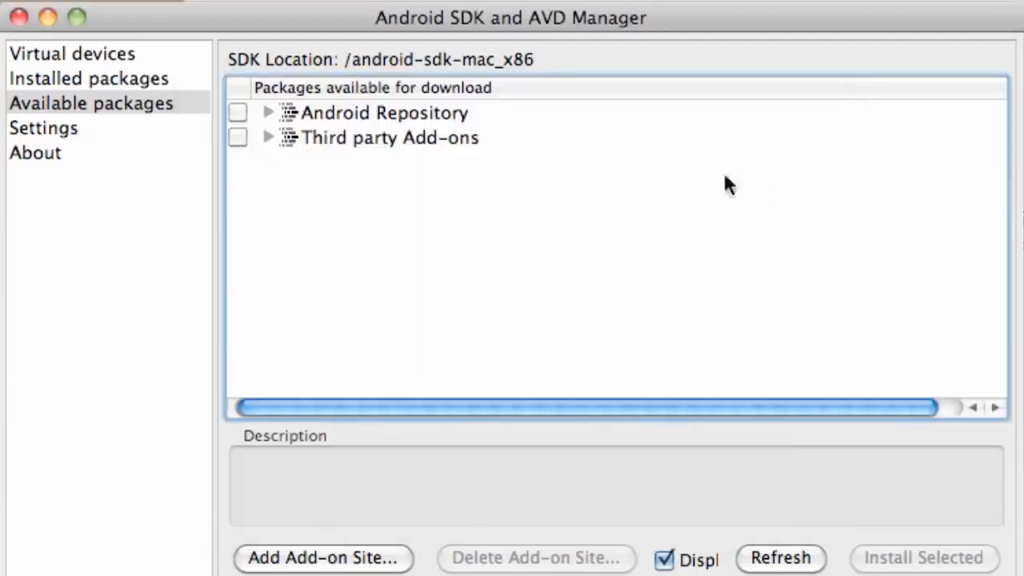
{"action": "left_click", "coordinate": [103, 80]}
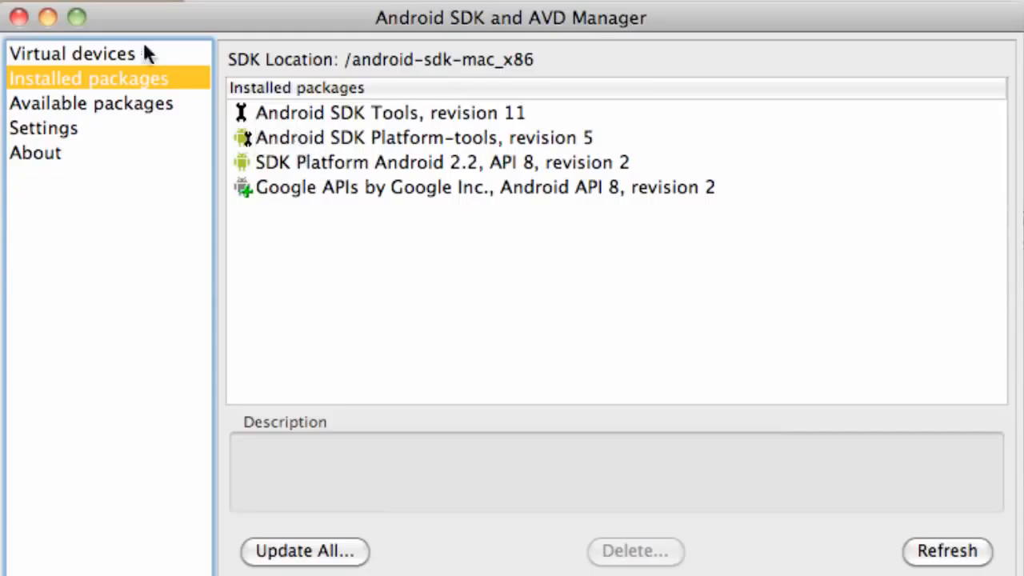
Start a new Android virtual device named droidX with Android 2.2 - API Level 8 as its target
{"action": "left_click", "coordinate": [112, 55]}
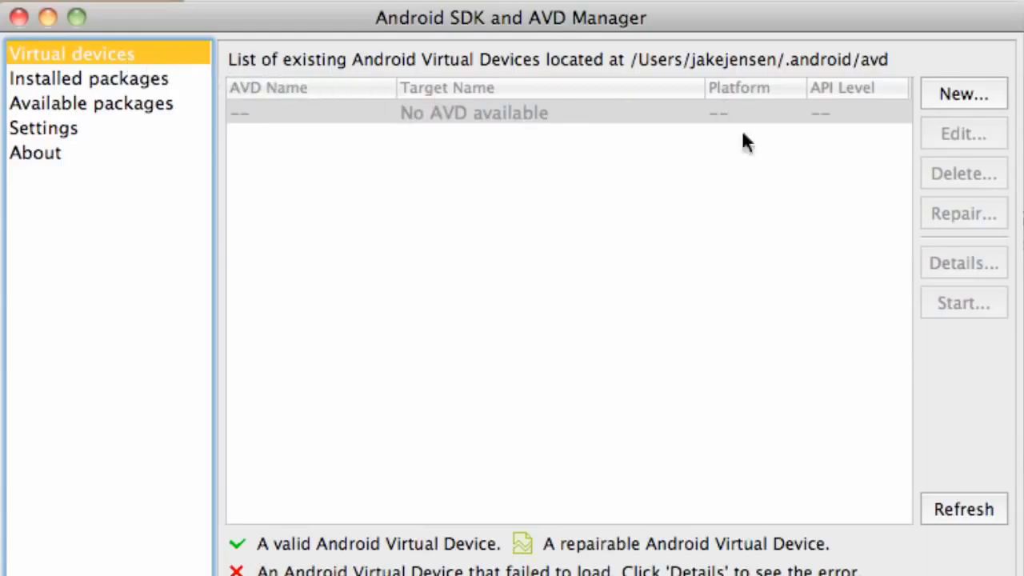
{"action": "left_click", "coordinate": [985, 95]}
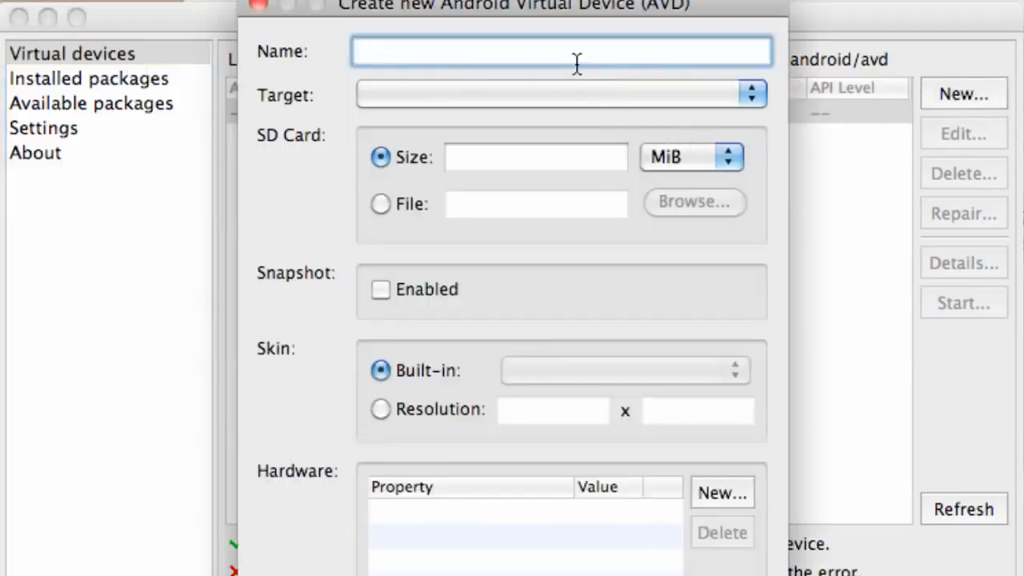
{"action": "type", "text": "droid"}
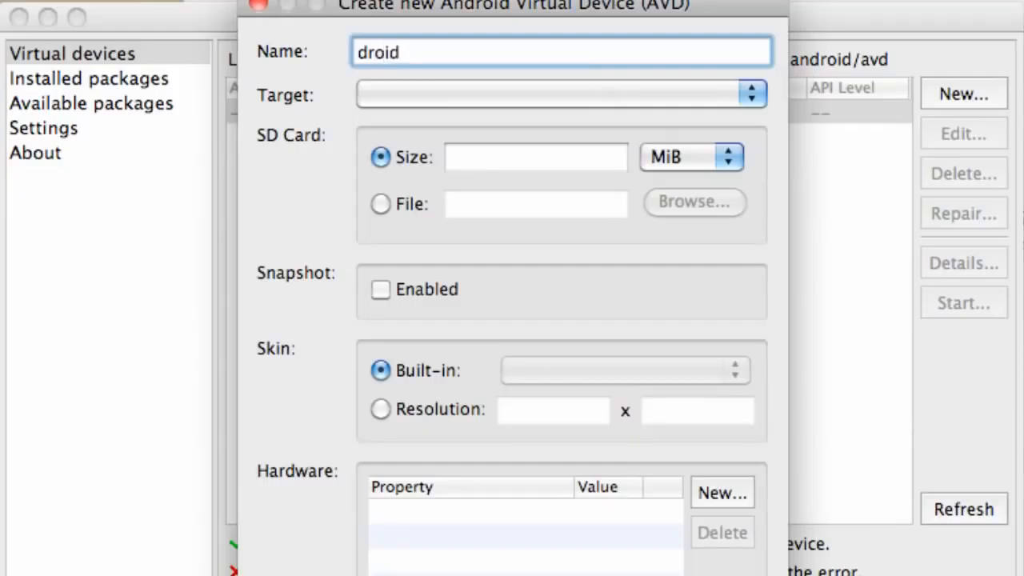
{"action": "type", "text": "X"}
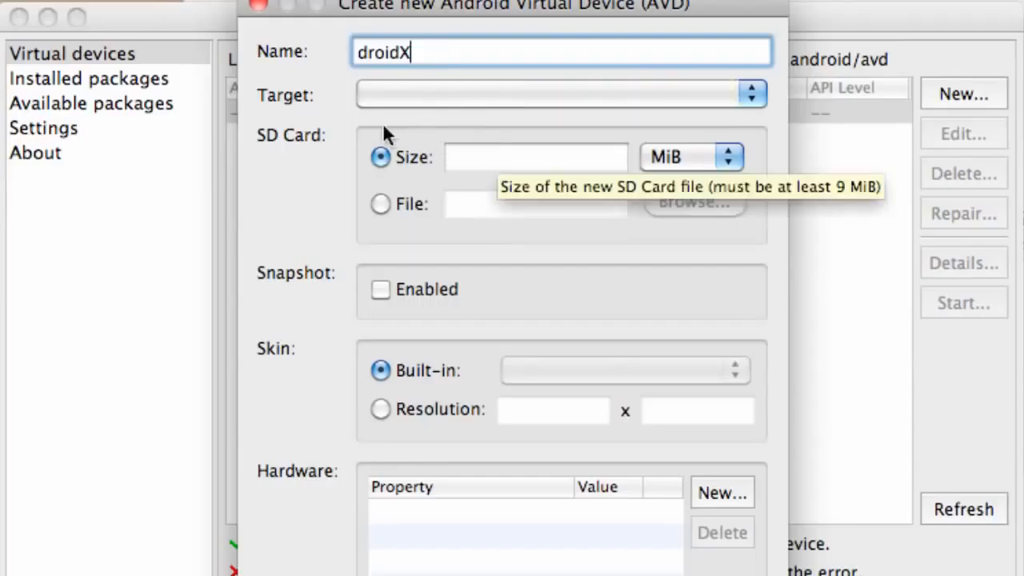
{"action": "left_click", "coordinate": [403, 96]}
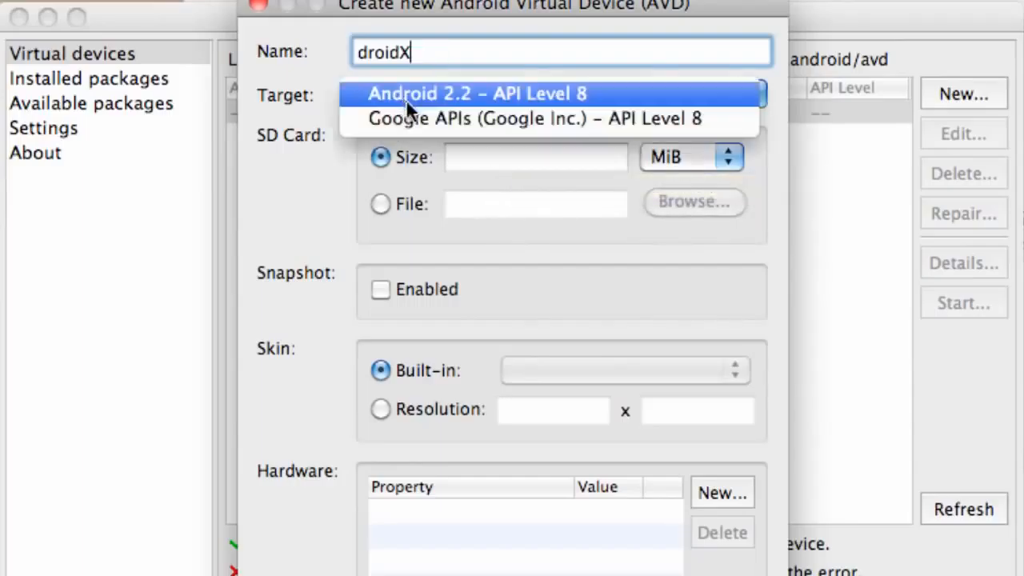
{"action": "left_click", "coordinate": [450, 94]}
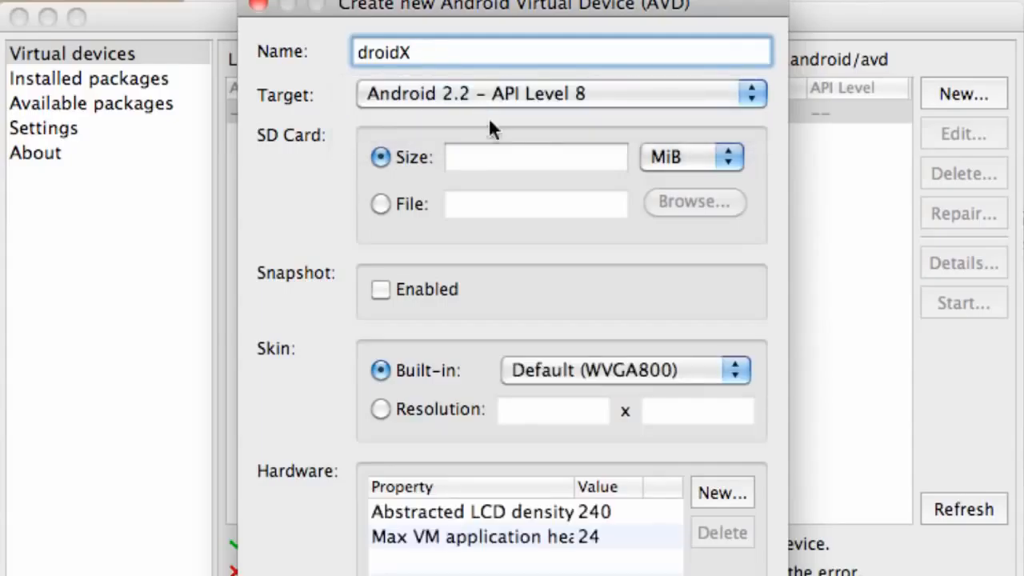
Set the virtual device's SD card size to 100 MiB, create the device, and dismiss the creation result
{"action": "left_click", "coordinate": [526, 159]}
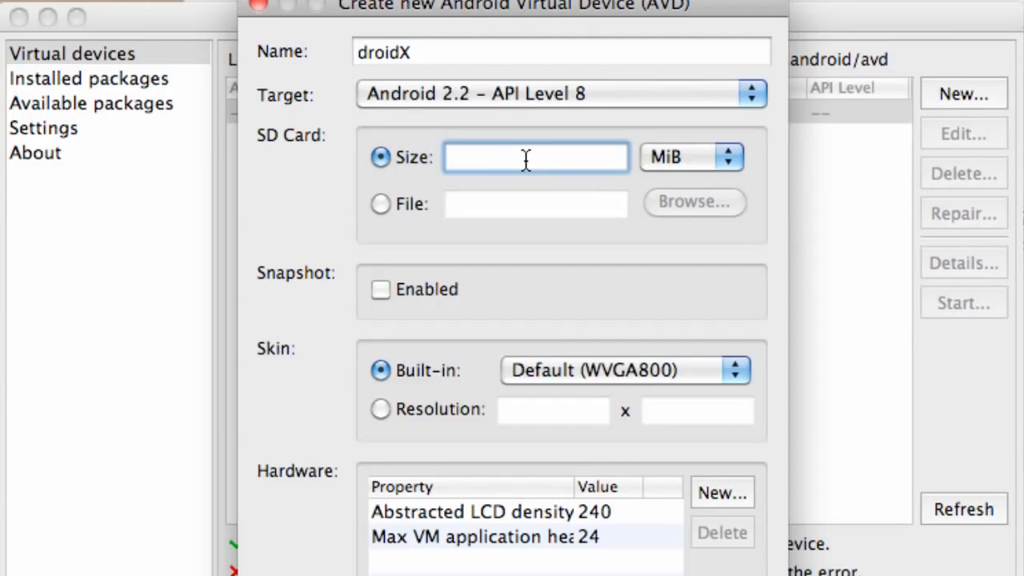
{"action": "type", "text": "100"}
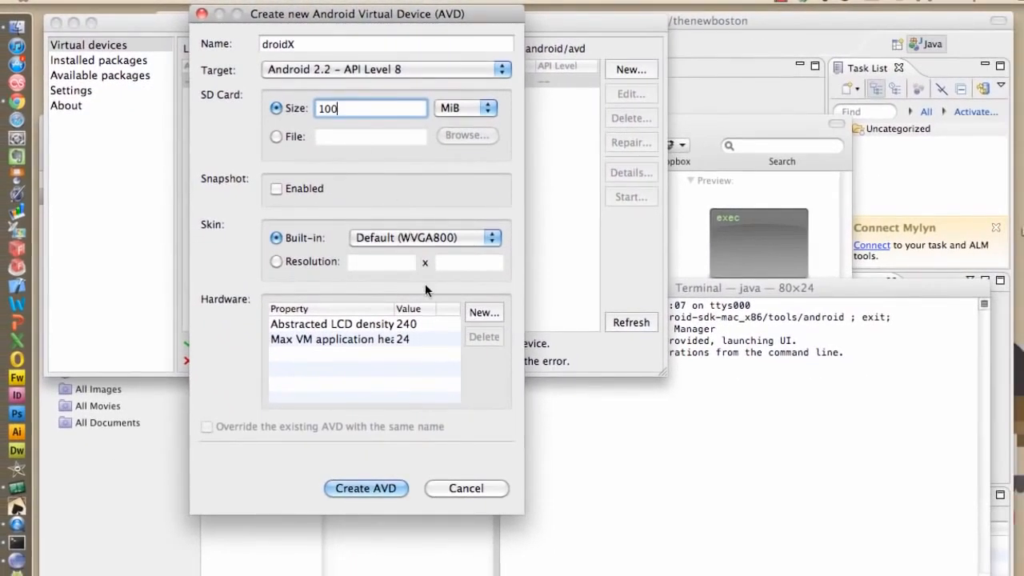
{"action": "left_click", "coordinate": [376, 490]}
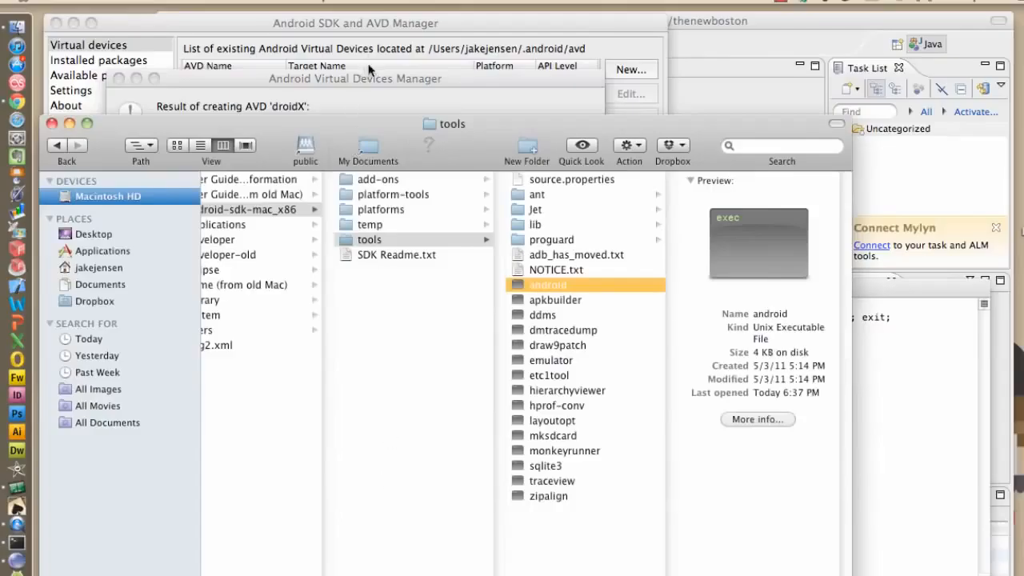
{"action": "left_click", "coordinate": [371, 83]}
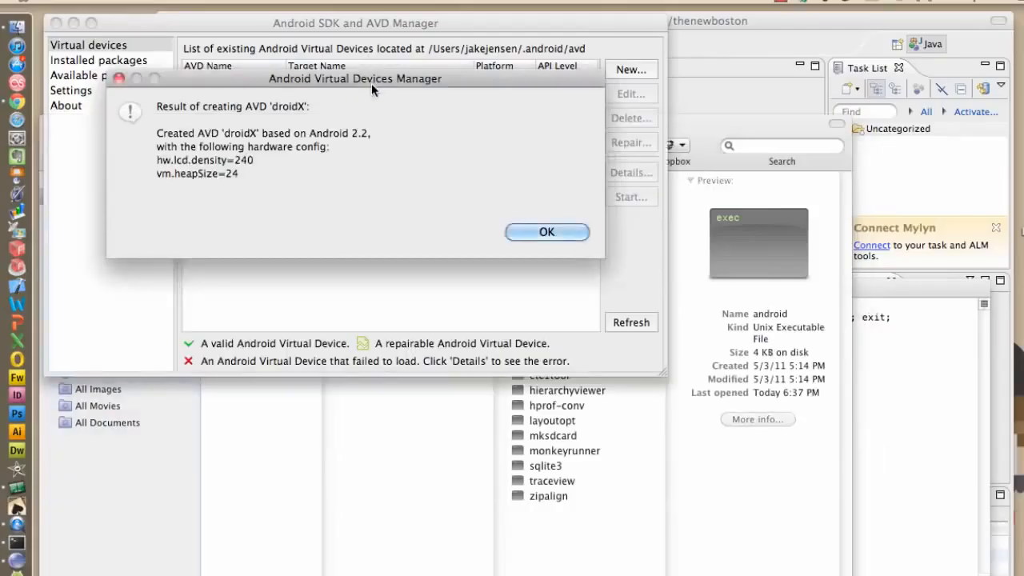
{"action": "left_click", "coordinate": [549, 231]}
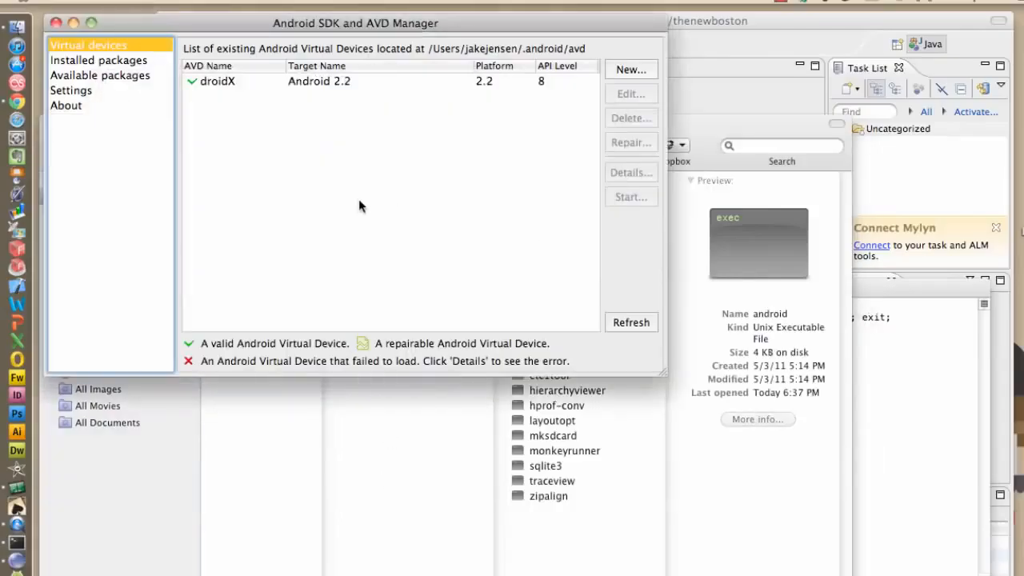